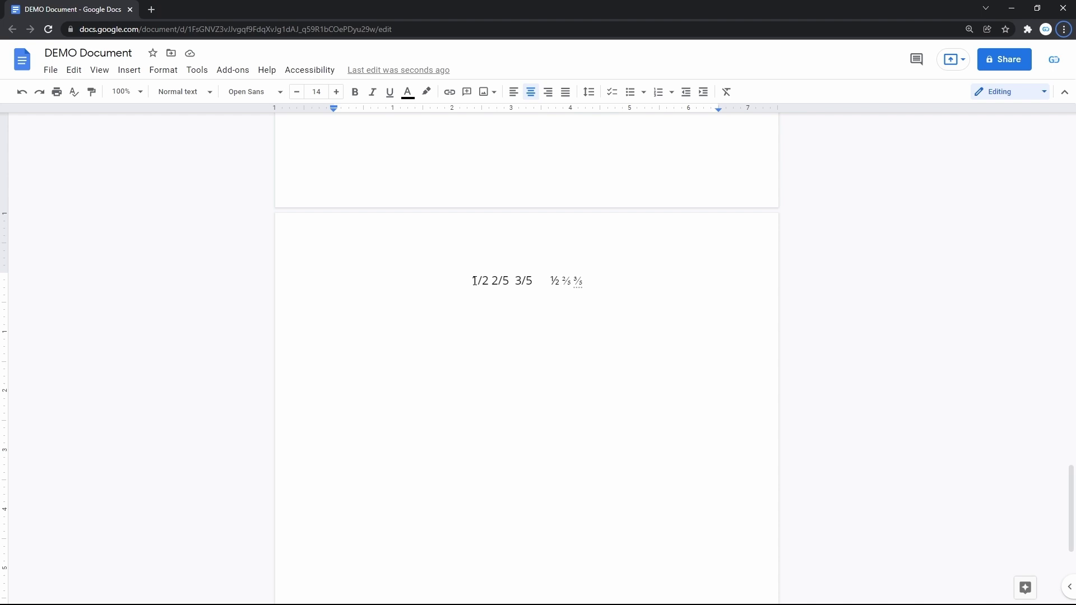
Step: Compare the typed fractions 1/2 2/5 3/5 with the fraction characters ½ ⅖ ⅗
{"action": "left_click_drag", "start_coordinate": [474, 281], "coordinate": [533, 281]}
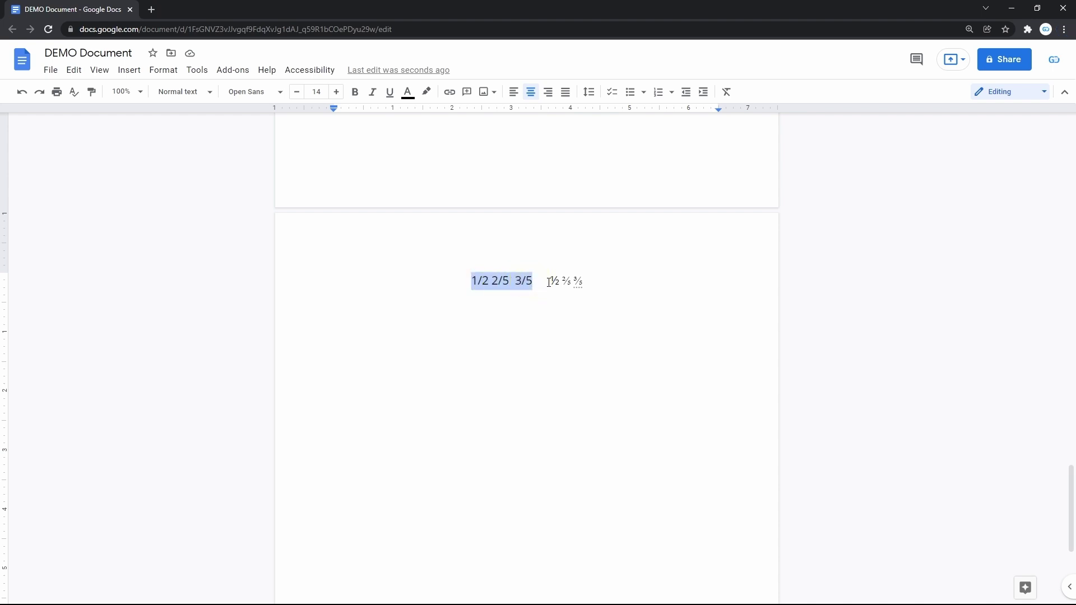
{"action": "left_click_drag", "start_coordinate": [549, 281], "coordinate": [584, 281]}
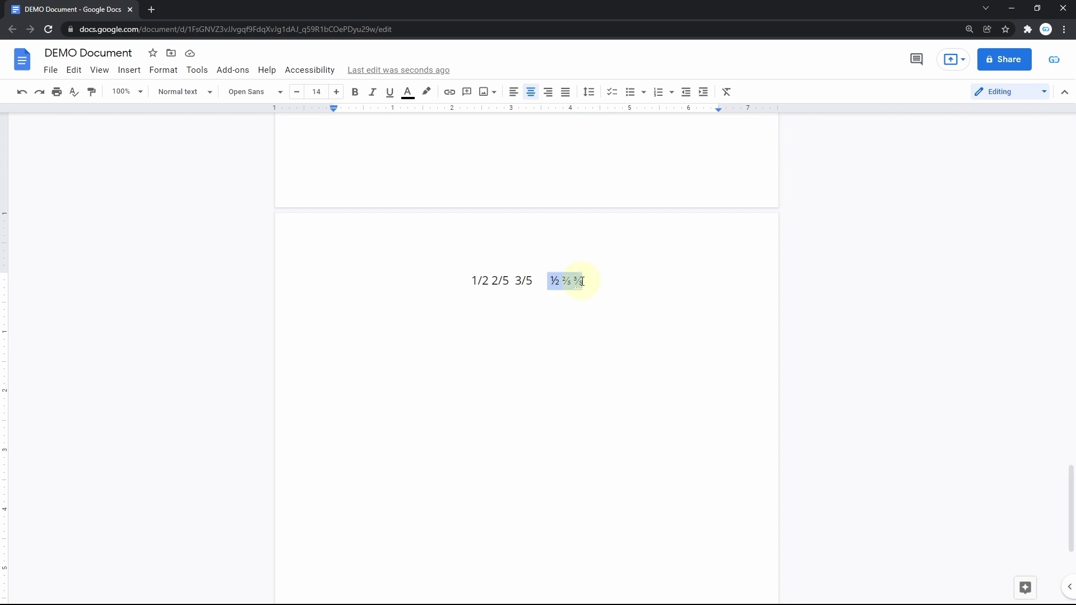
{"action": "left_click", "coordinate": [540, 281]}
{"action": "left_click", "coordinate": [525, 280]}
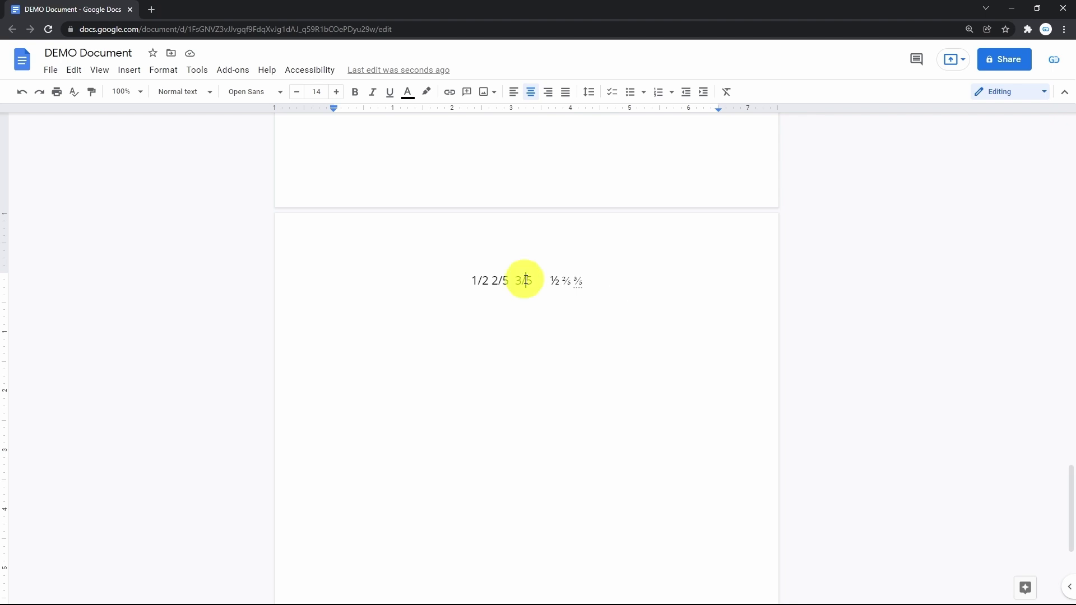
{"action": "left_click", "coordinate": [504, 280]}
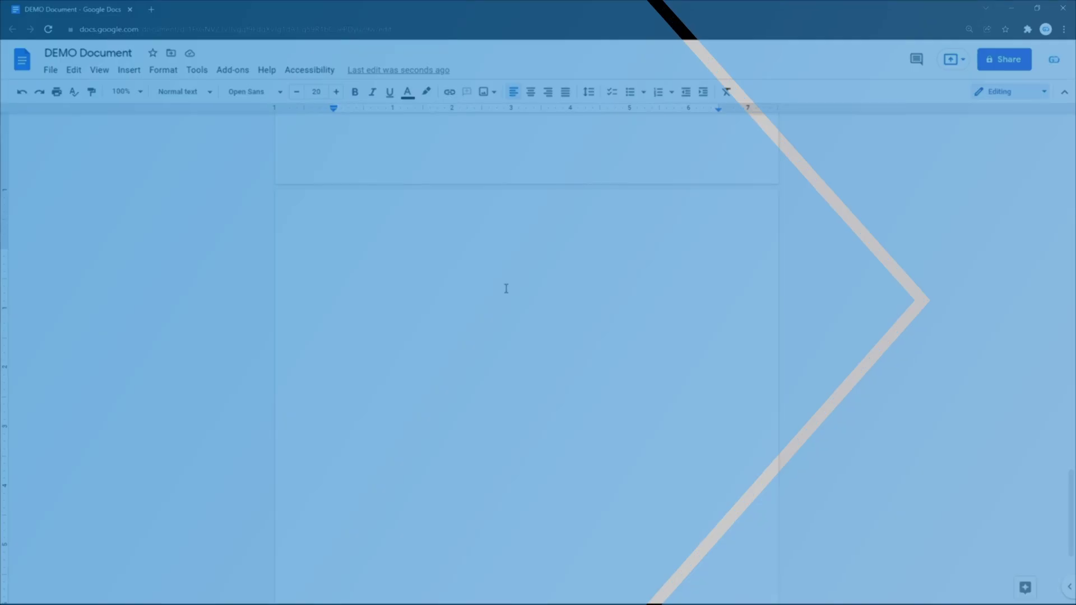
Step: Type 1/2, 1/3 and 3/5 so they auto-convert into ½ ⅓ ⅗
{"action": "type", "text": "1/"}
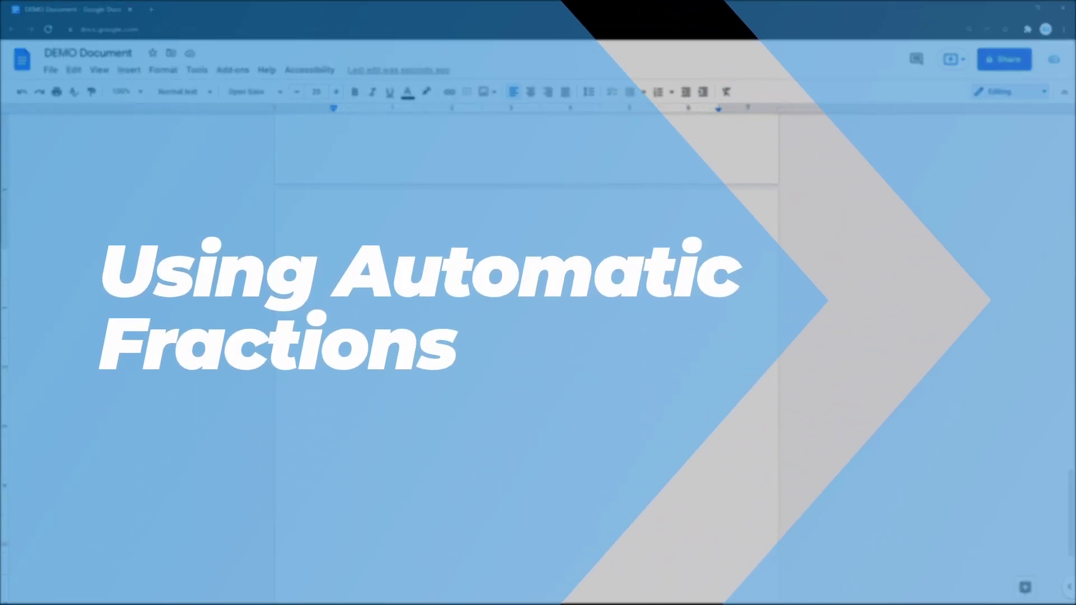
{"action": "key", "text": "BackSpace"}
{"action": "key", "text": "BackSpace"}
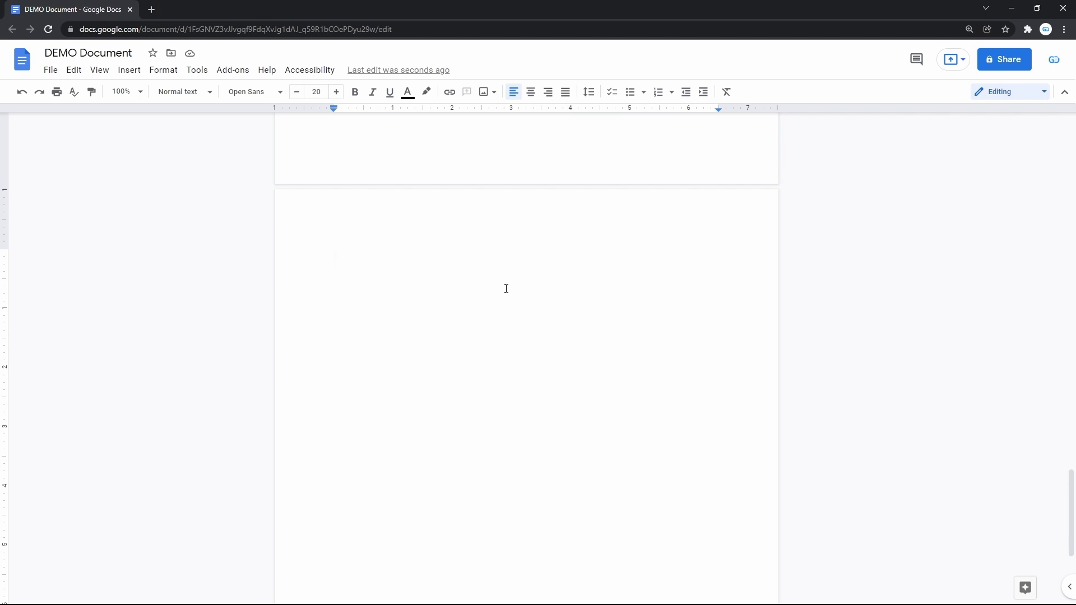
{"action": "type", "text": "1/2"}
{"action": "type", "text": "1/3 3/5"}
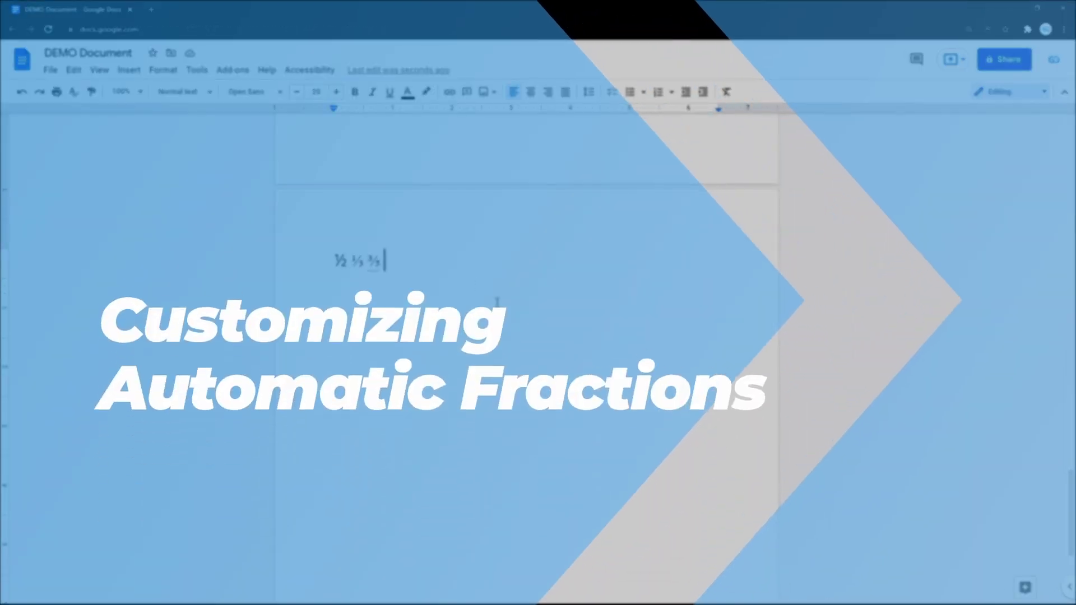
Step: Open Tools > Preferences and go to its Substitutions list
{"action": "left_click", "coordinate": [200, 71]}
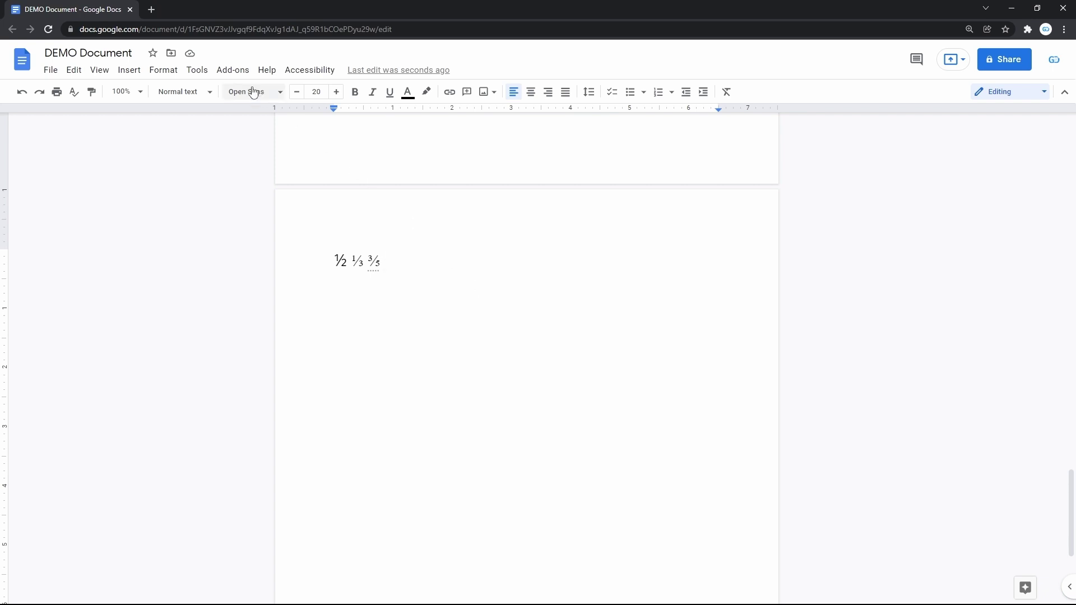
{"action": "left_click", "coordinate": [201, 71]}
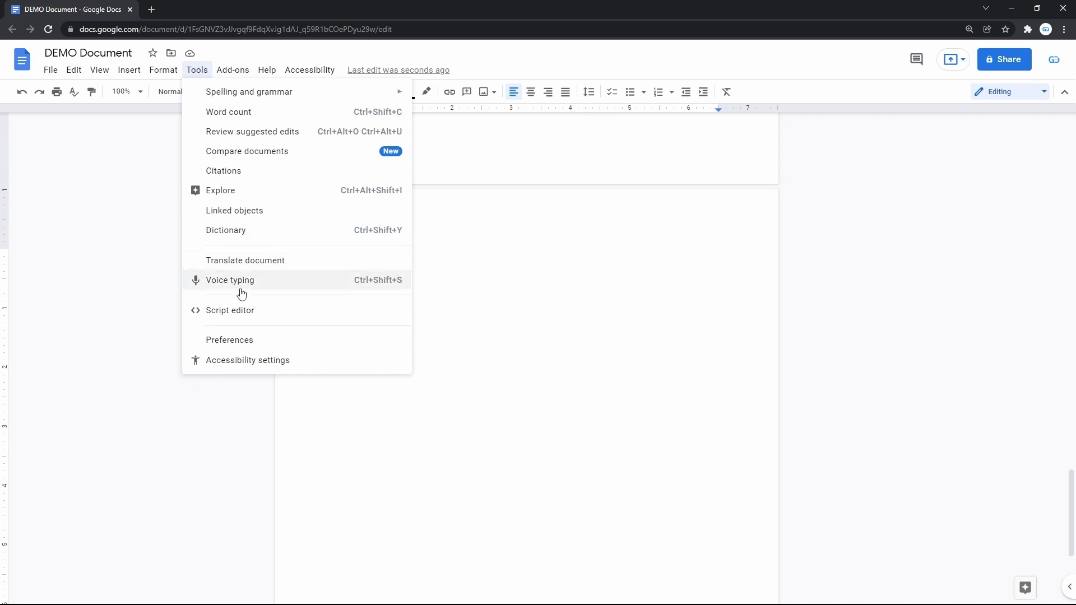
{"action": "left_click", "coordinate": [243, 346]}
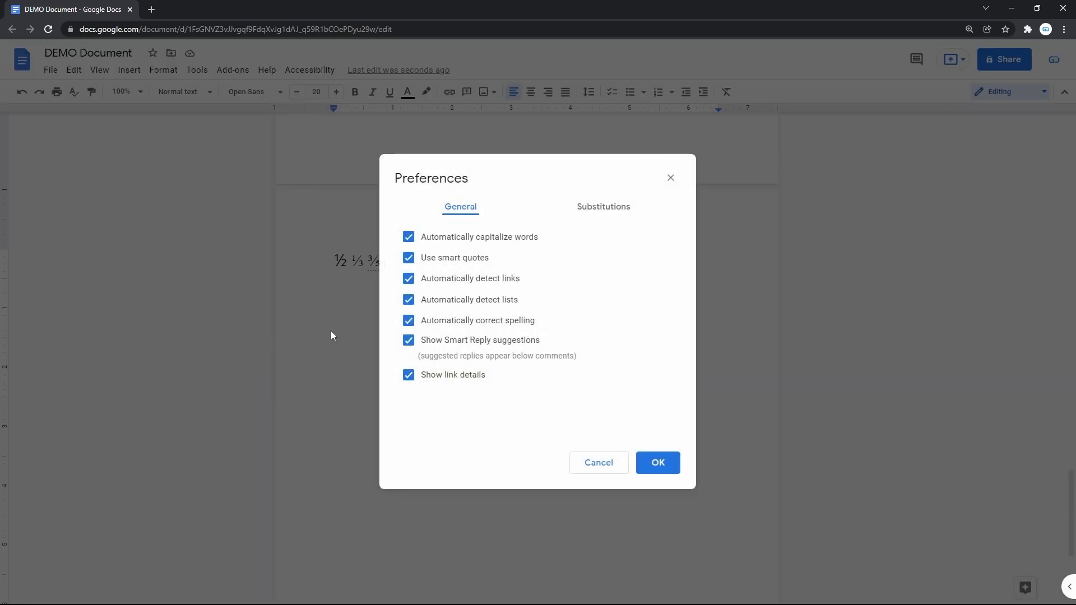
{"action": "left_click", "coordinate": [606, 207]}
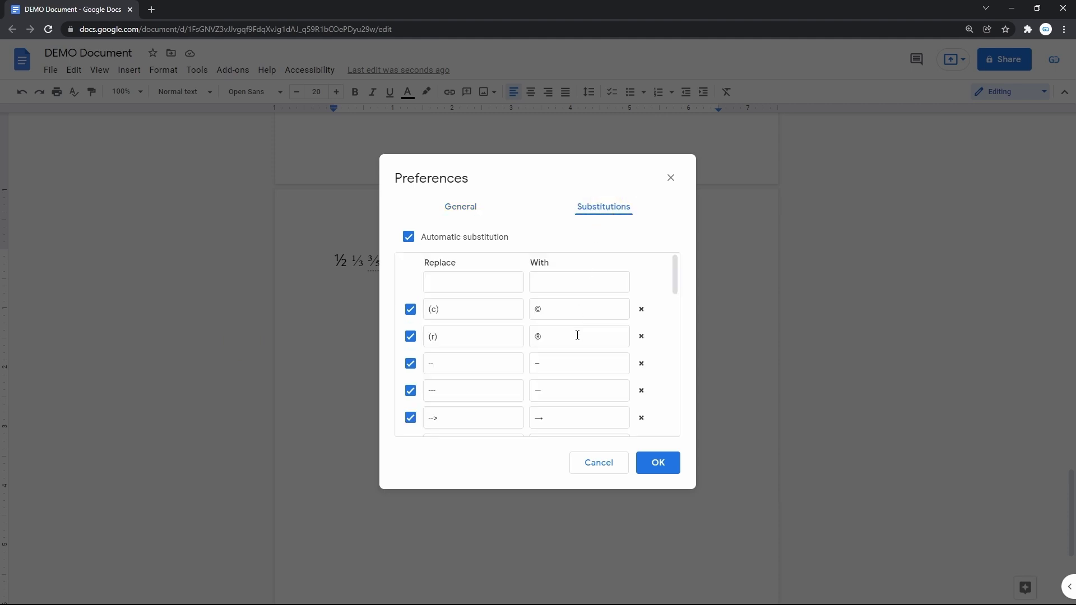
Step: Scroll to the fraction rules and inspect the 1/3, 1/5 and 1/6 entries
{"action": "scroll", "coordinate": [577, 335], "scroll_direction": "down", "scroll_amount": 5}
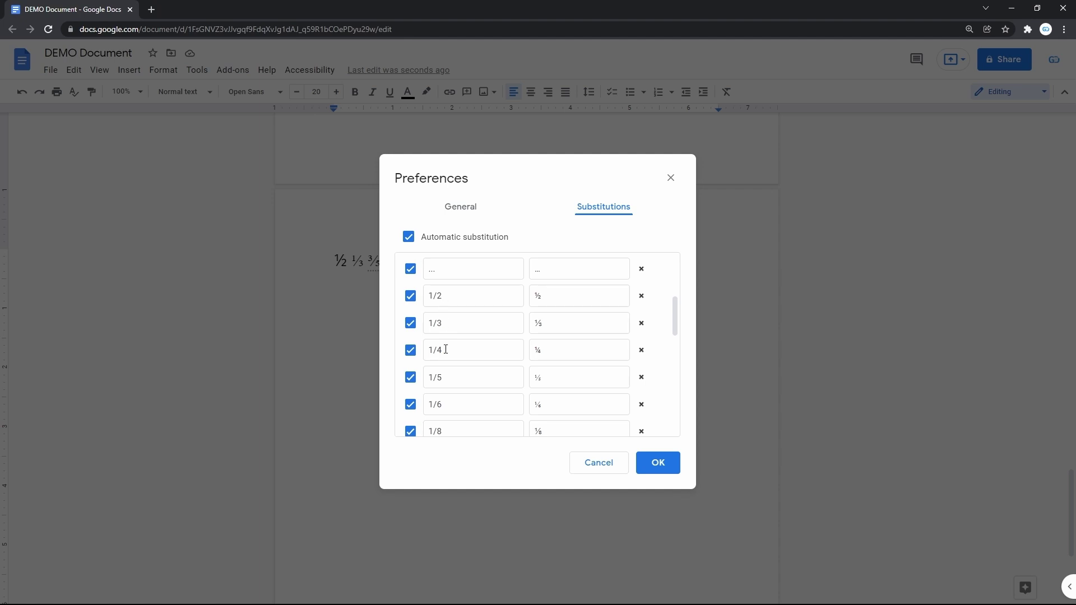
{"action": "left_click", "coordinate": [452, 377]}
{"action": "left_click", "coordinate": [456, 324]}
{"action": "left_click", "coordinate": [552, 325]}
{"action": "scroll", "coordinate": [552, 325], "scroll_direction": "down", "scroll_amount": 2}
{"action": "left_click", "coordinate": [559, 362]}
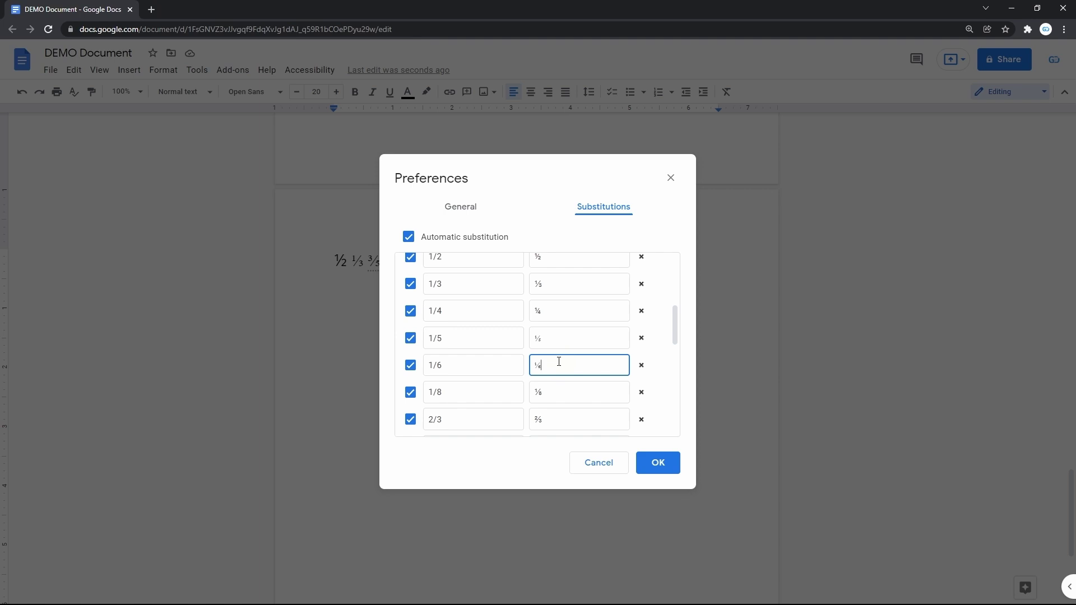
Step: Turn off the 1/5 and 1/6 fraction substitutions, then re-enable them
{"action": "left_click", "coordinate": [411, 365]}
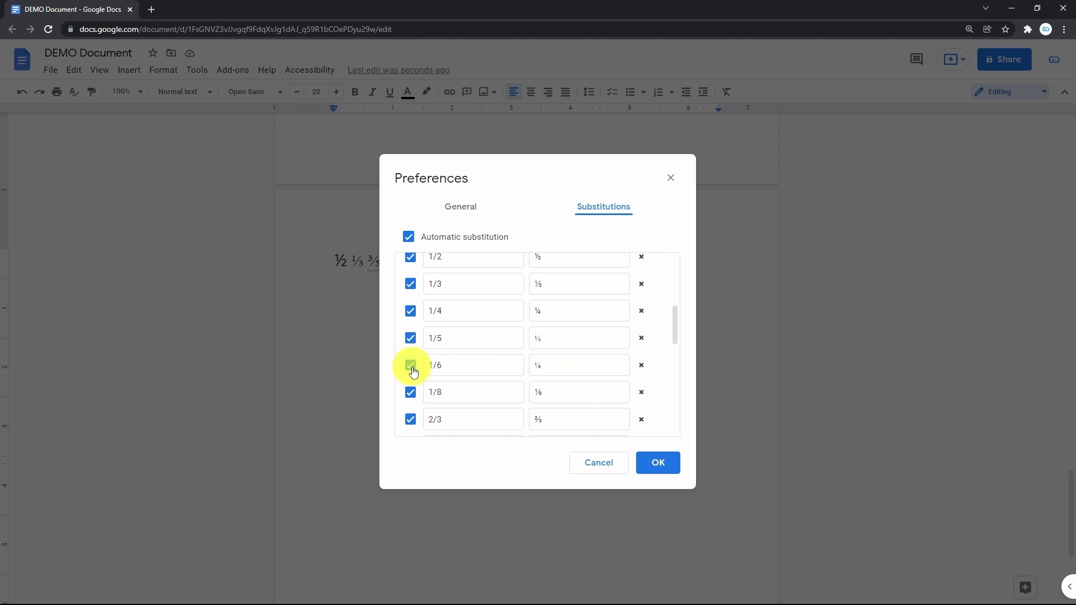
{"action": "left_click", "coordinate": [411, 338]}
{"action": "left_click", "coordinate": [411, 339]}
{"action": "left_click", "coordinate": [410, 365]}
Step: Change the 1/5 rule's trigger to 1/7, then restore it to 1/5
{"action": "left_click", "coordinate": [479, 336]}
{"action": "key", "text": "BackSpace"}
{"action": "type", "text": "7"}
{"action": "key", "text": "BackSpace"}
{"action": "type", "text": "5"}
{"action": "left_click", "coordinate": [561, 339]}
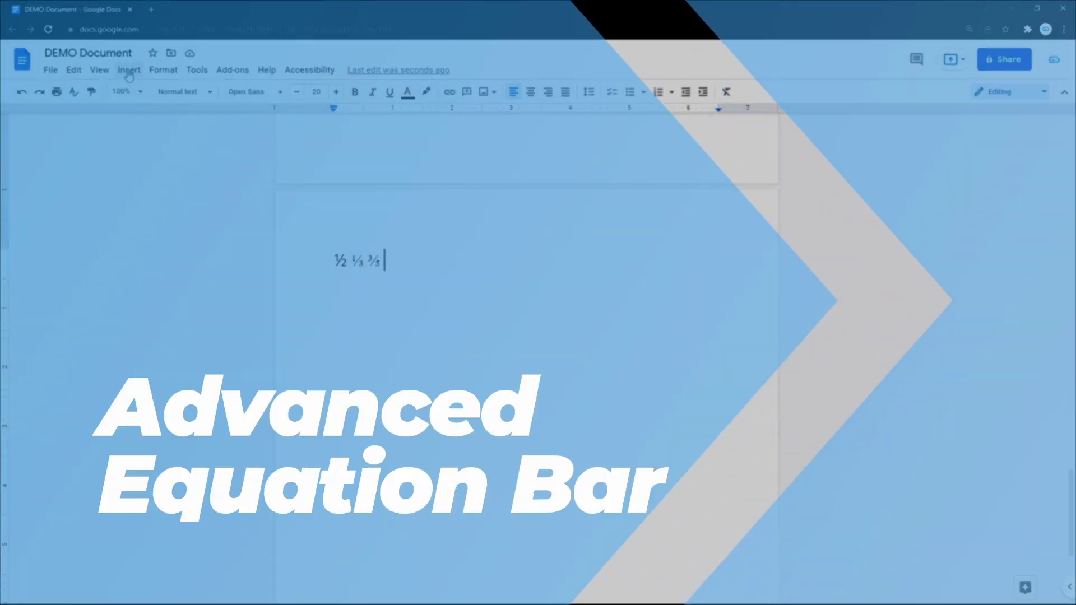
Step: Close the Preferences dialog to return to the ½ ⅓ ⅗ line
{"action": "left_click", "coordinate": [129, 69]}
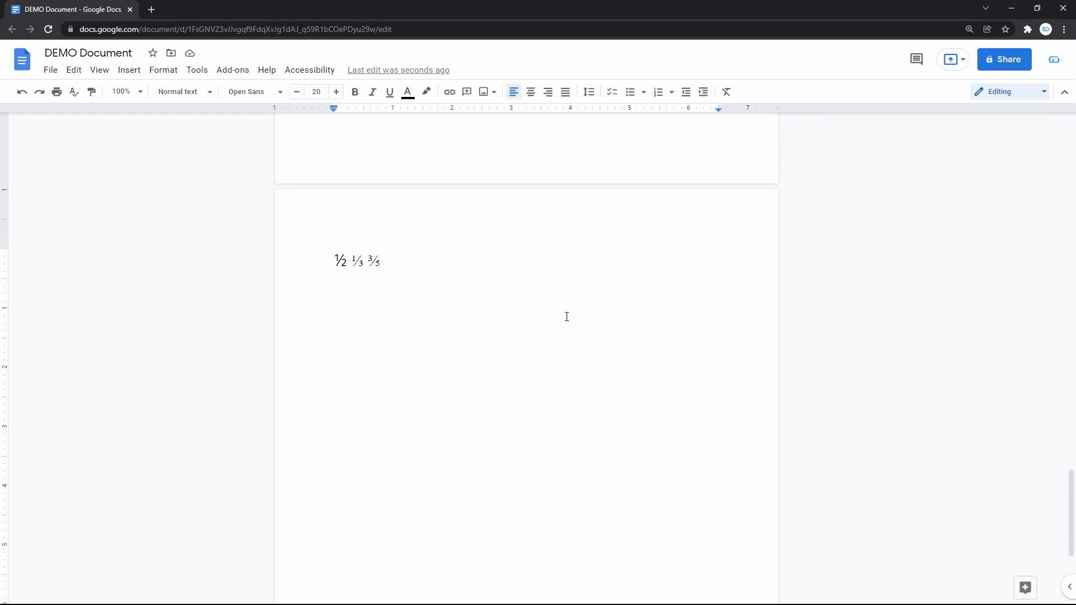
Step: Insert a new equation after the fractions and browse the equation symbol menus
{"action": "left_click", "coordinate": [128, 72]}
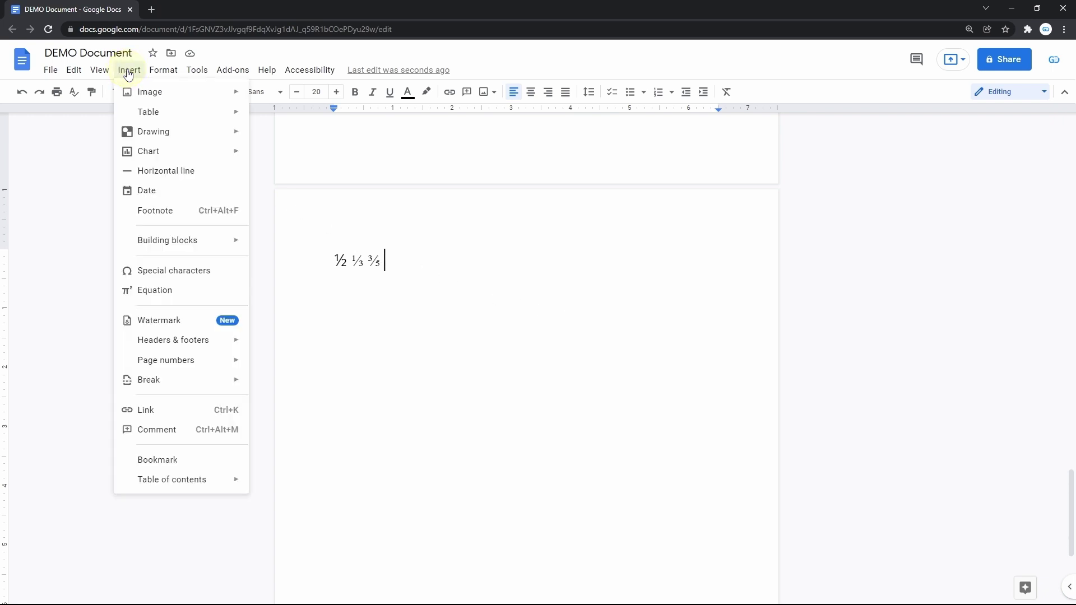
{"action": "left_click", "coordinate": [178, 292]}
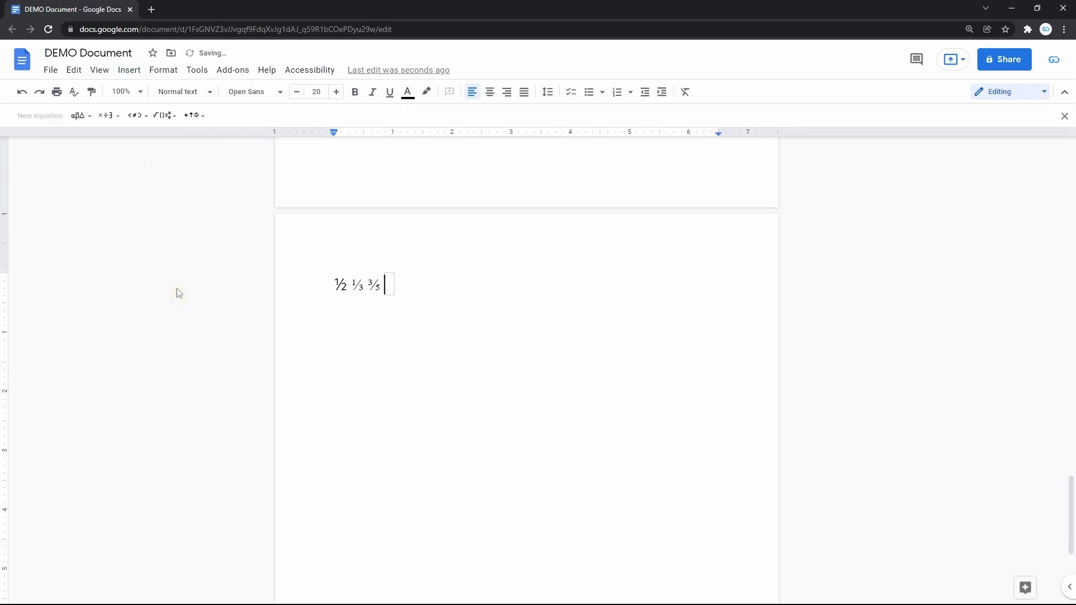
{"action": "left_click", "coordinate": [77, 118]}
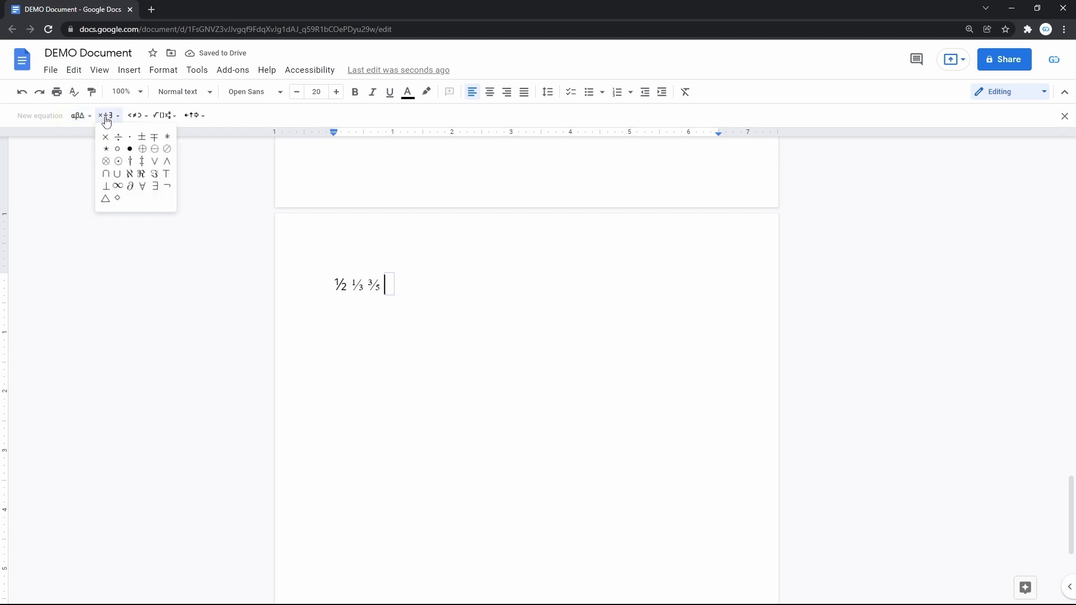
{"action": "mouse_move", "coordinate": [140, 118]}
{"action": "mouse_move", "coordinate": [191, 116]}
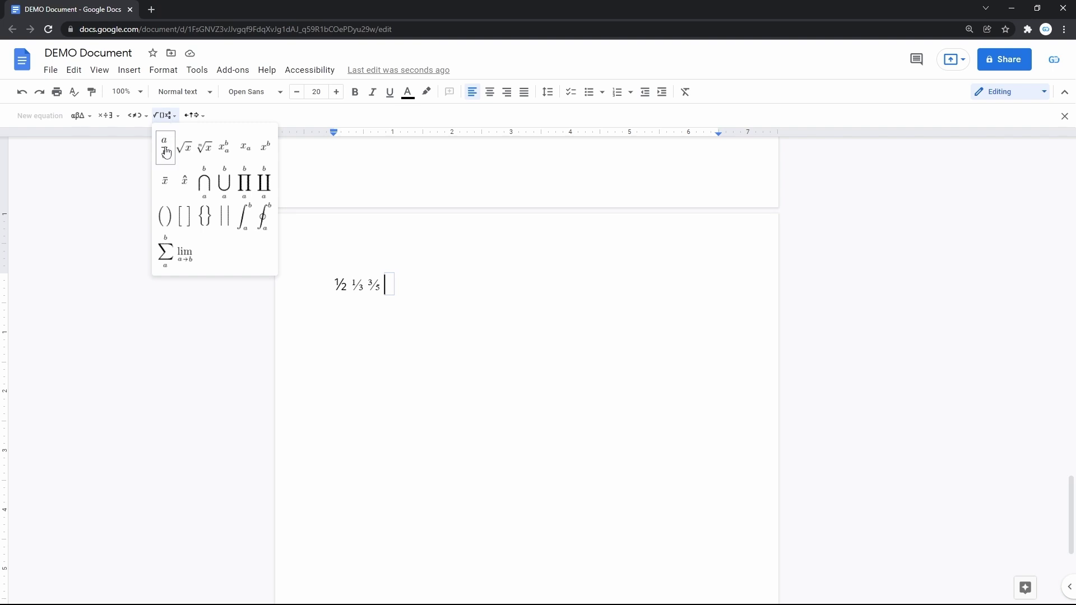
Step: Enter a stacked fraction of 4 over 8 and exit it
{"action": "left_click", "coordinate": [166, 151]}
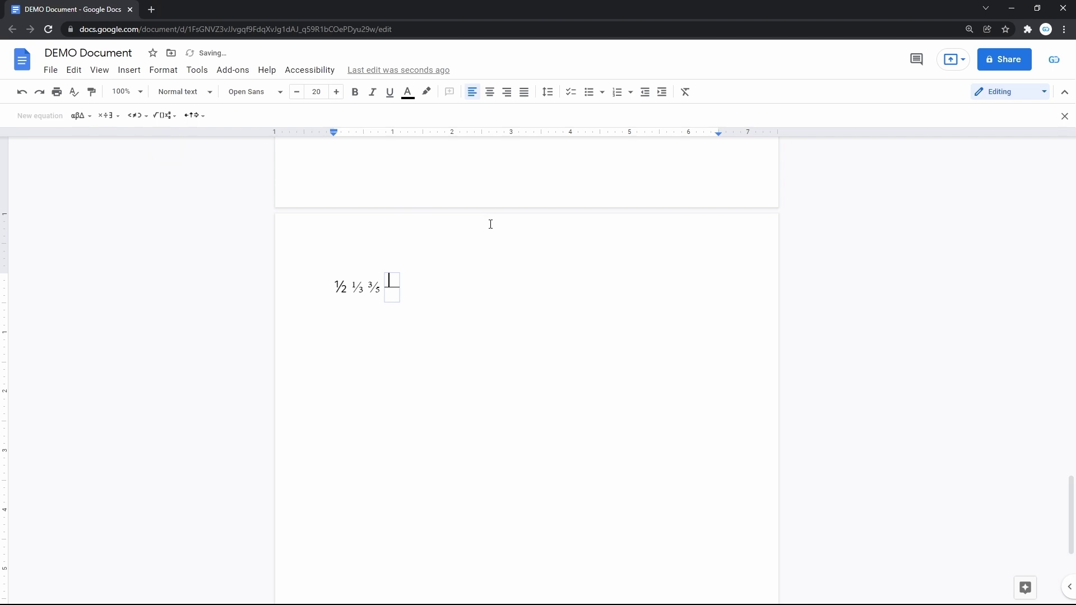
{"action": "type", "text": "4"}
{"action": "type", "text": "8"}
{"action": "key", "text": "Right"}
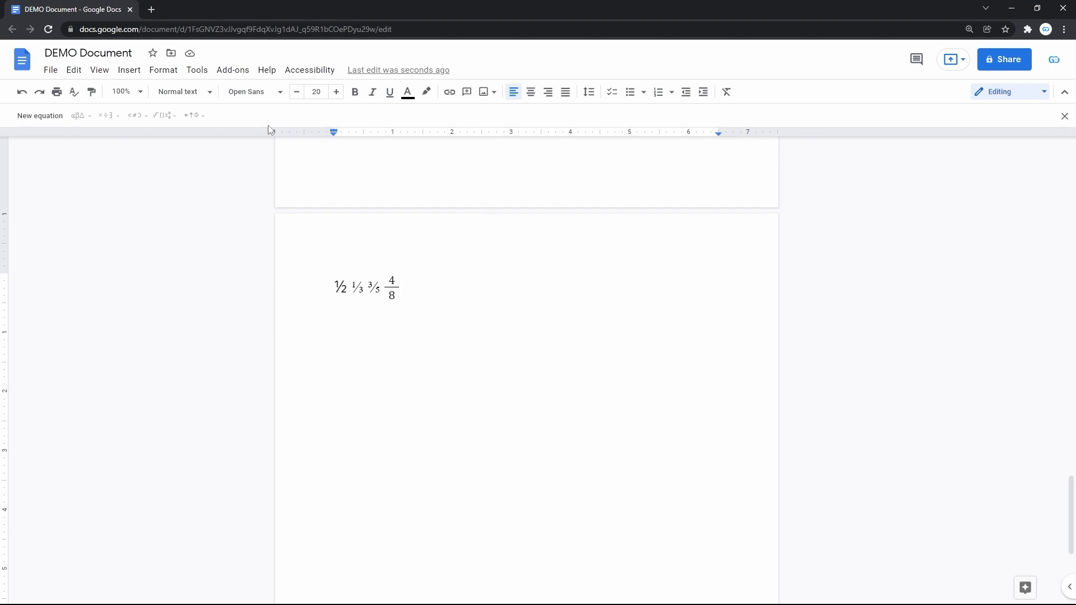
Step: Start a new equation after 4/8 with a square root containing 12
{"action": "left_click", "coordinate": [409, 289]}
{"action": "left_click", "coordinate": [52, 119]}
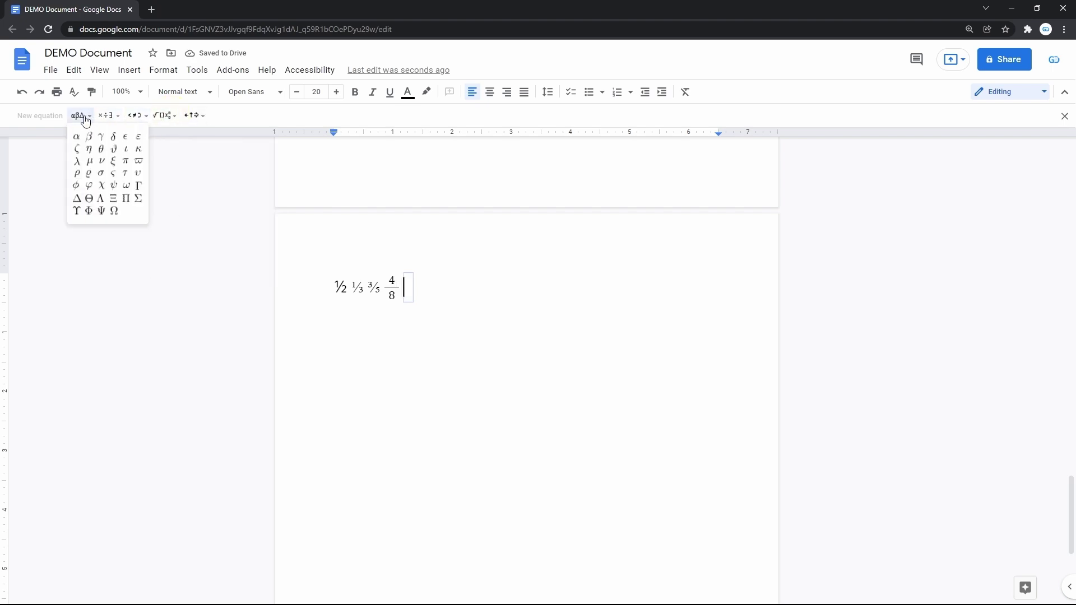
{"action": "mouse_move", "coordinate": [170, 118]}
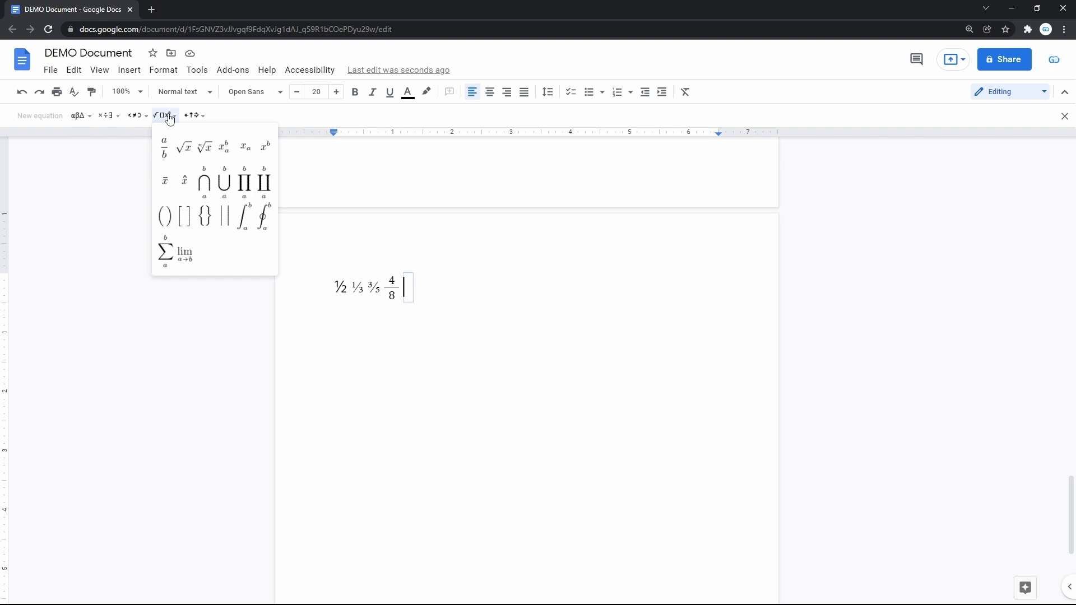
{"action": "left_click", "coordinate": [184, 148]}
{"action": "type", "text": "12"}
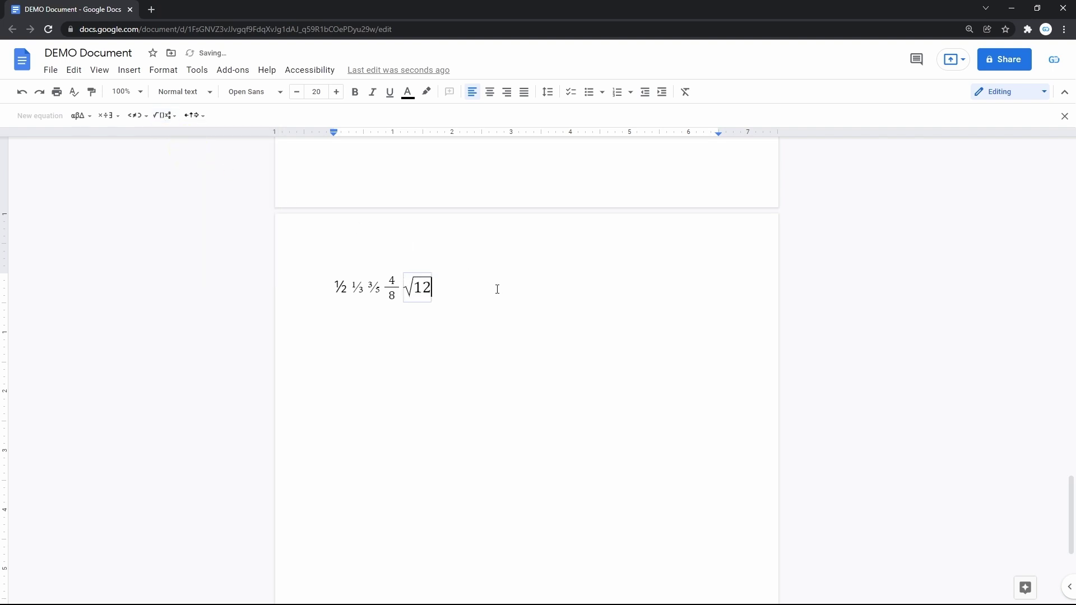
Step: Add an intersection with limits 55 and 343 and a product symbol inside the root
{"action": "left_click", "coordinate": [161, 116]}
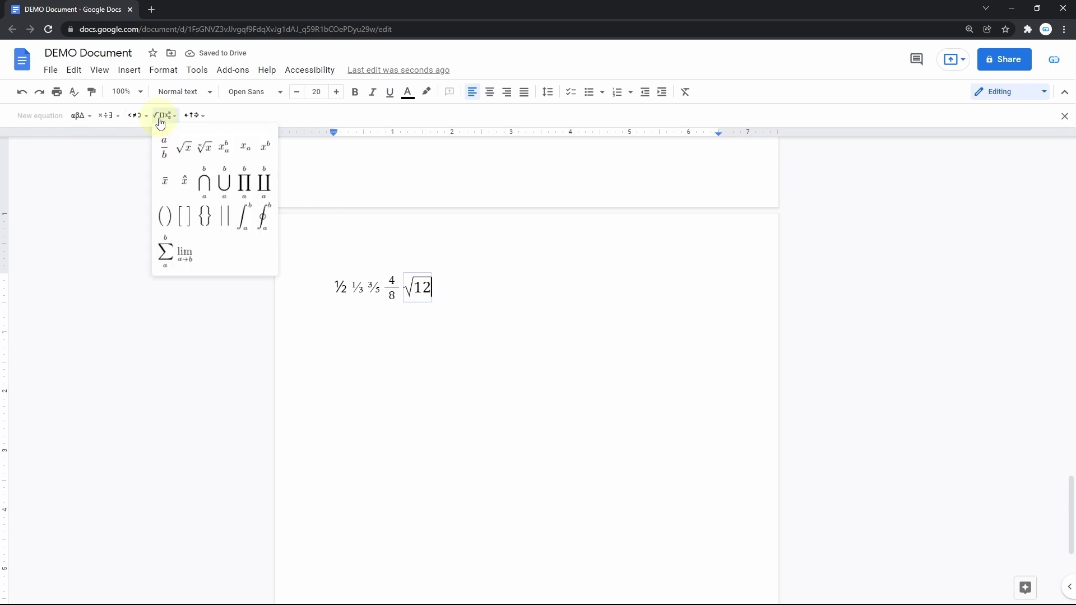
{"action": "left_click", "coordinate": [205, 178]}
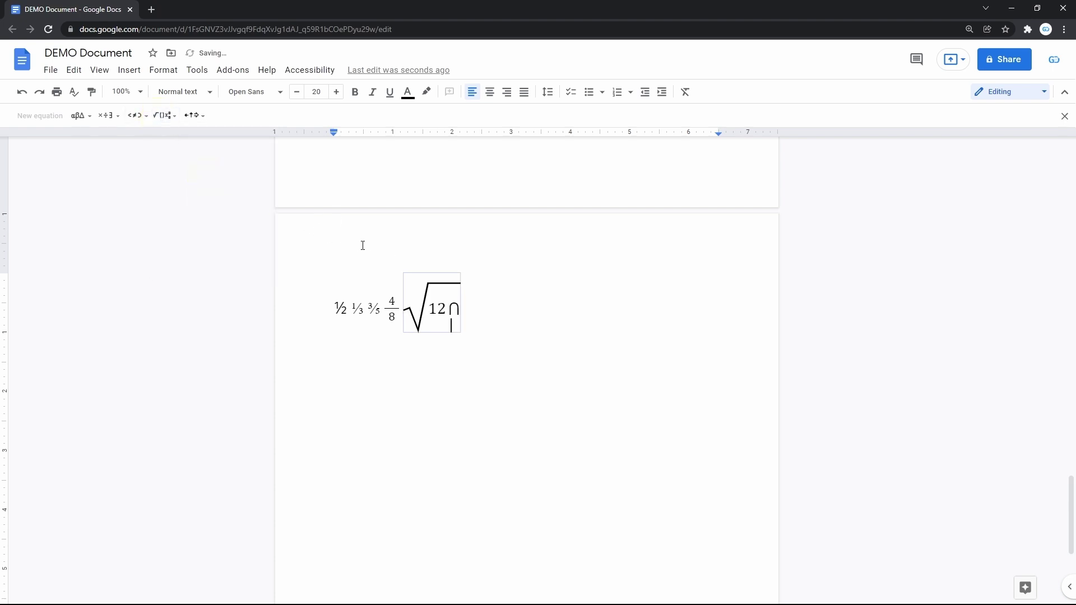
{"action": "type", "text": "55 "}
{"action": "type", "text": "343"}
{"action": "left_click", "coordinate": [171, 115]}
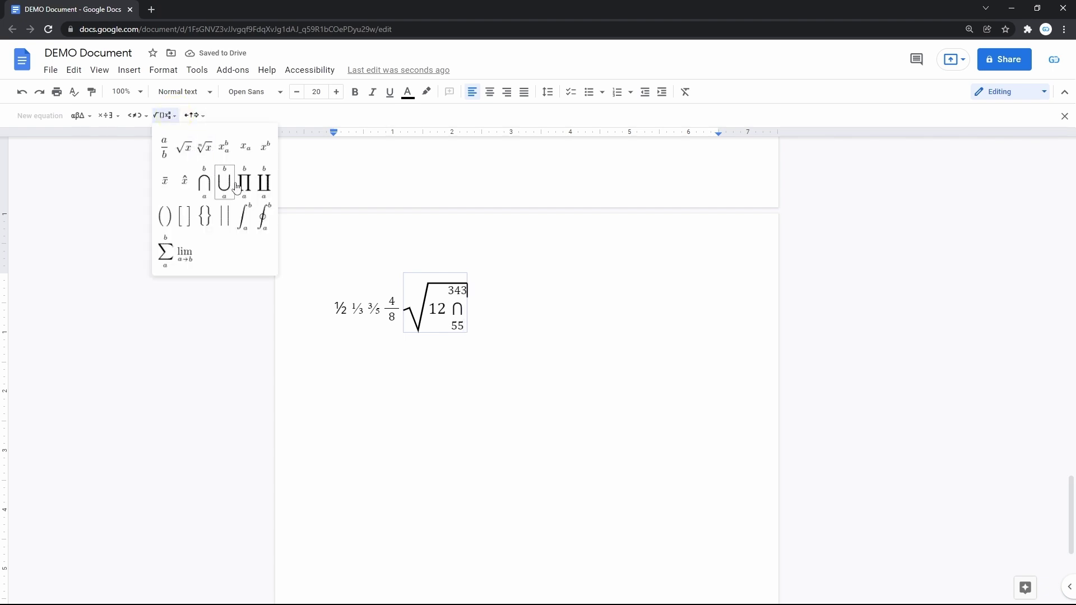
{"action": "left_click", "coordinate": [245, 184]}
{"action": "left_click", "coordinate": [167, 115]}
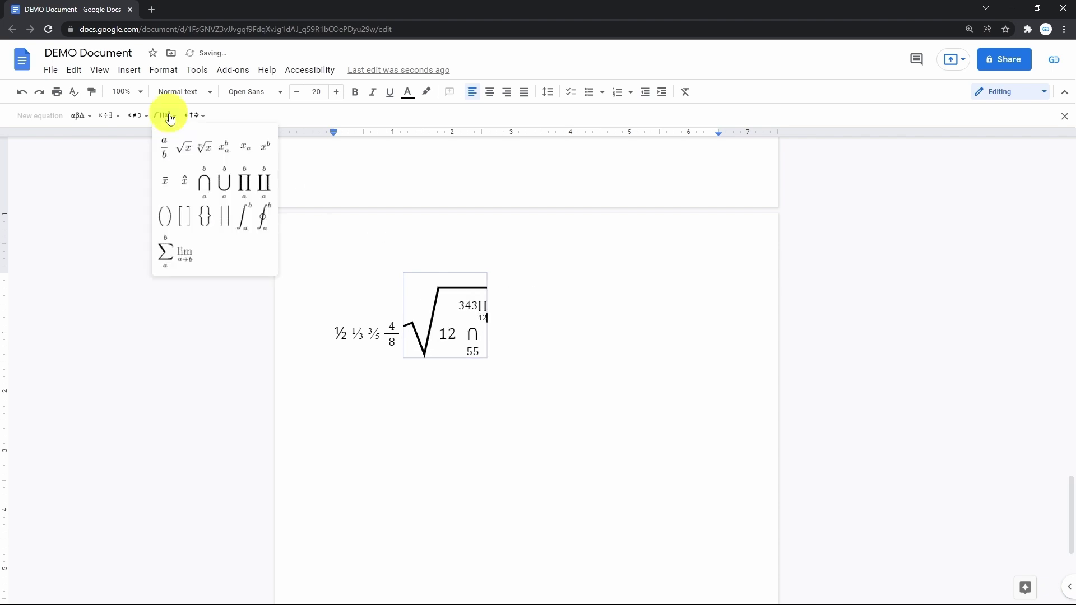
{"action": "left_click", "coordinate": [227, 156]}
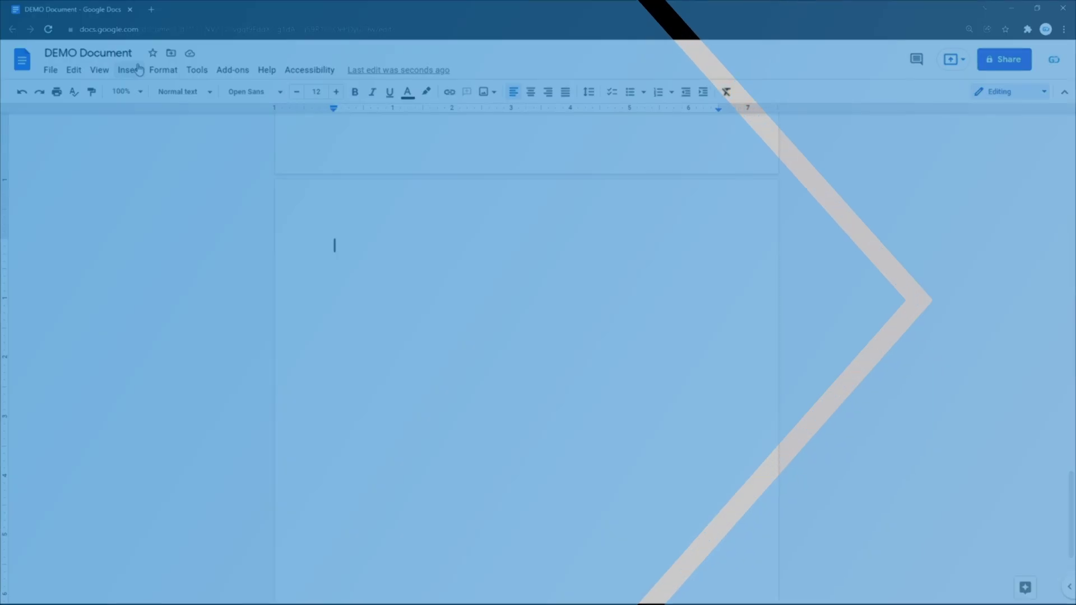
{"action": "left_click", "coordinate": [138, 69]}
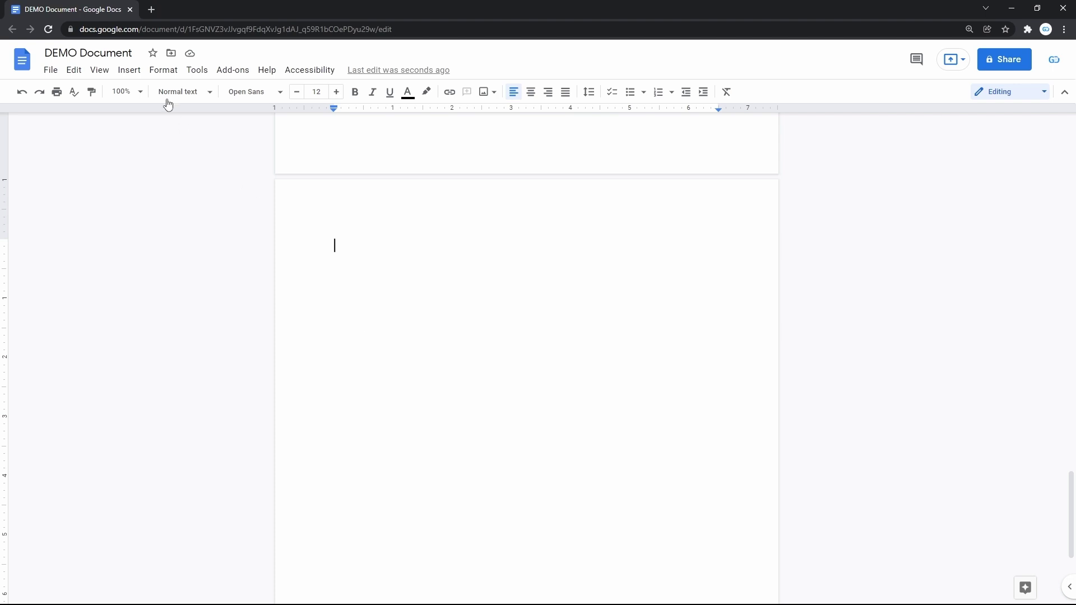
Step: Open the Special characters picker filtered to Number > Fractions/Related
{"action": "left_click", "coordinate": [137, 71]}
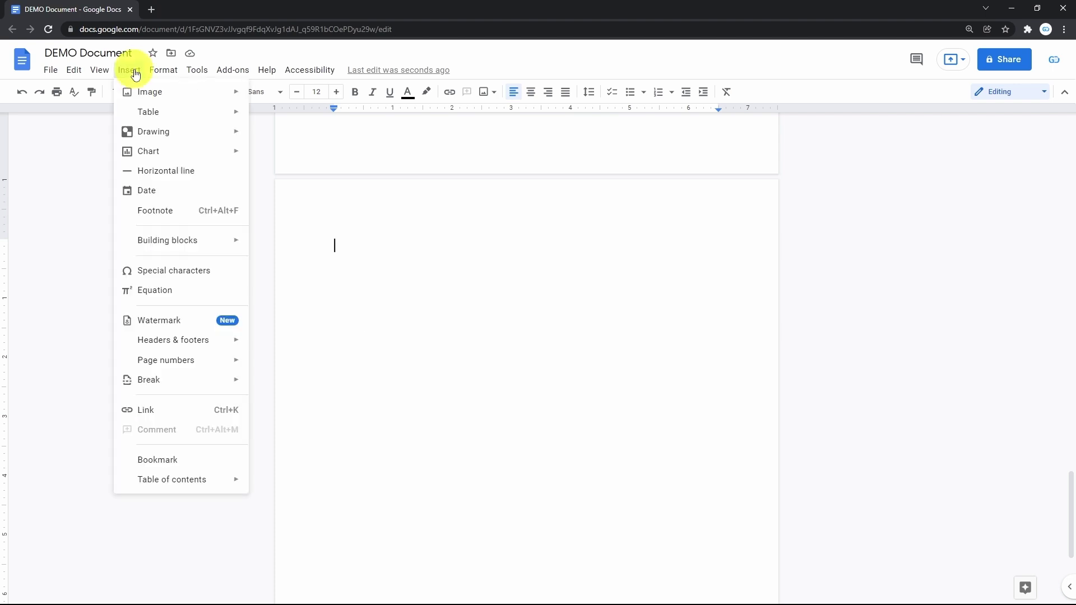
{"action": "left_click", "coordinate": [193, 272]}
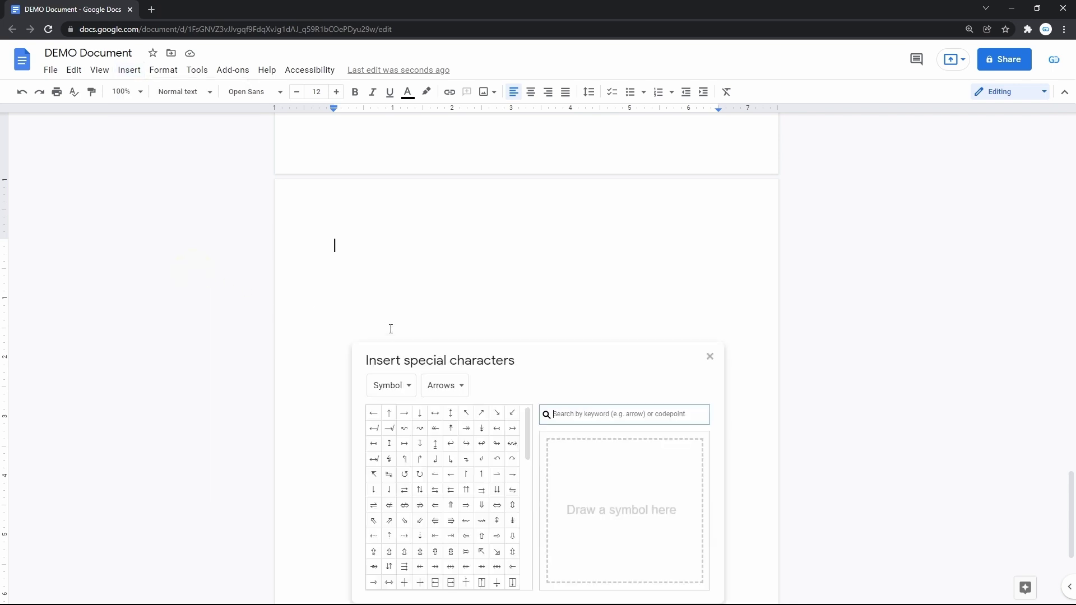
{"action": "left_click", "coordinate": [409, 386]}
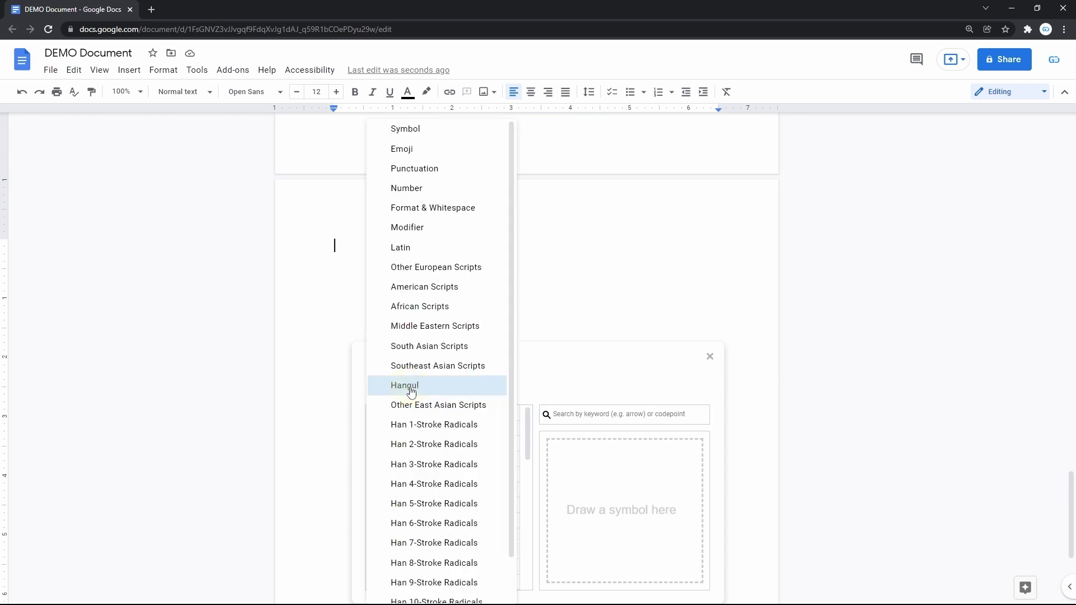
{"action": "left_click", "coordinate": [406, 192]}
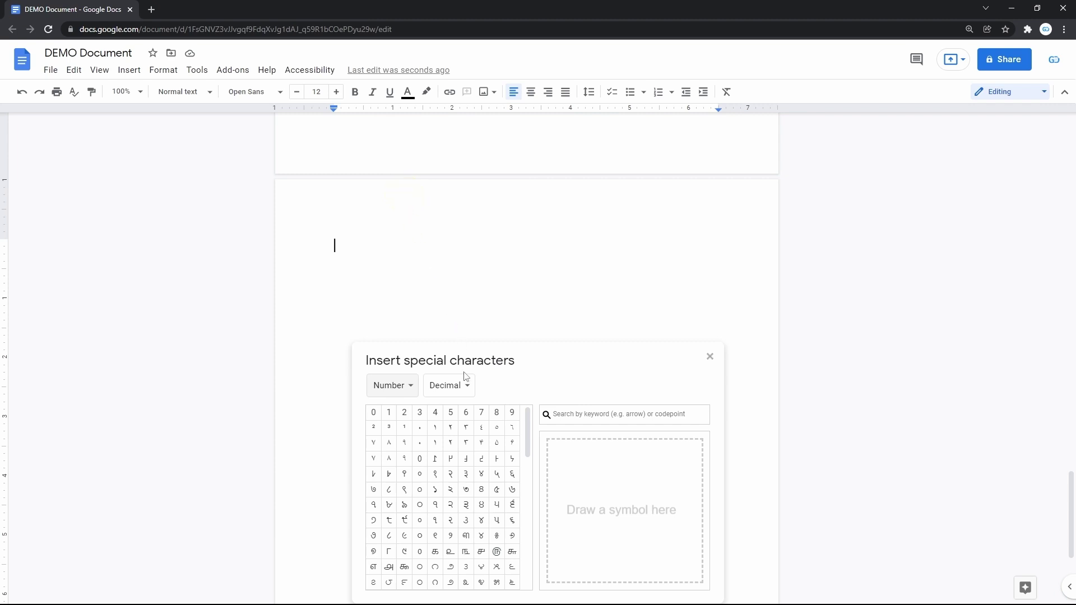
{"action": "left_click", "coordinate": [464, 387]}
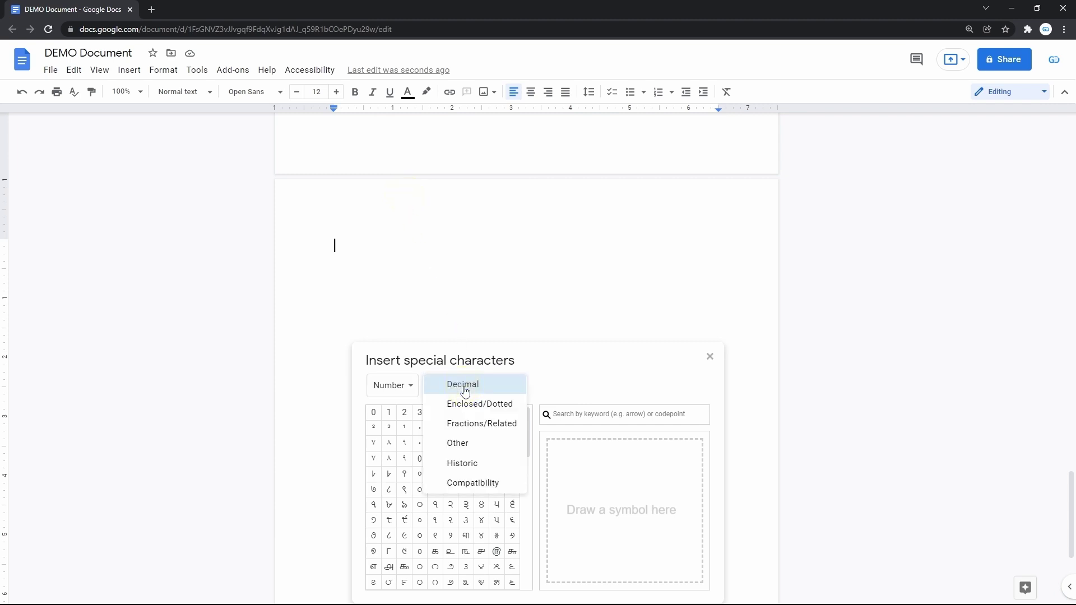
{"action": "left_click", "coordinate": [470, 423]}
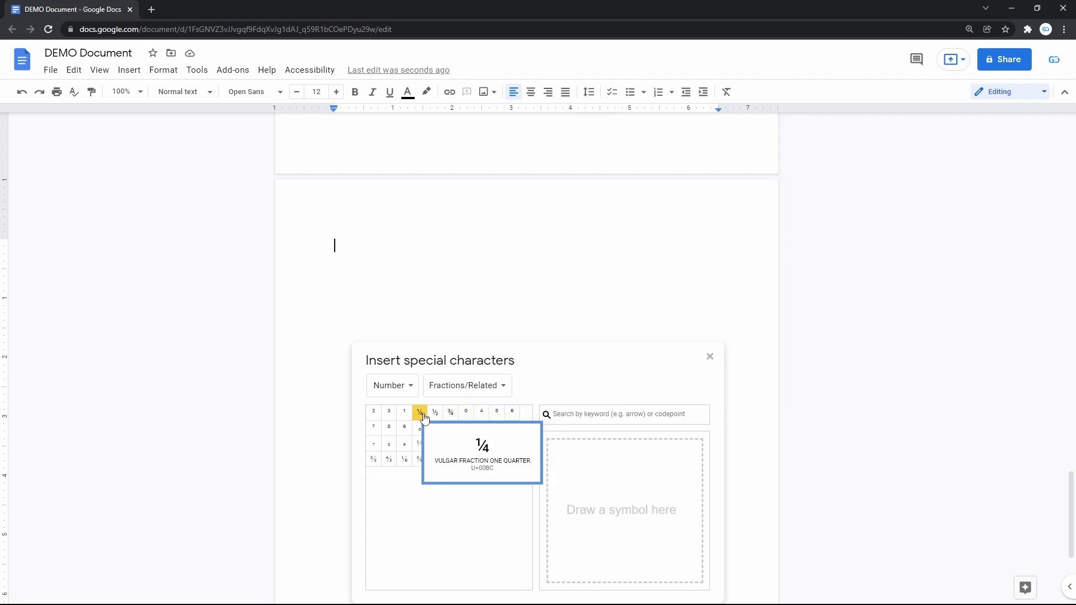
Step: Insert the fraction characters ¼ ¾ ½ ⅑ ⅚ ⅔ onto the page
{"action": "left_click", "coordinate": [424, 418]}
{"action": "left_click", "coordinate": [450, 413]}
{"action": "left_click", "coordinate": [435, 412]}
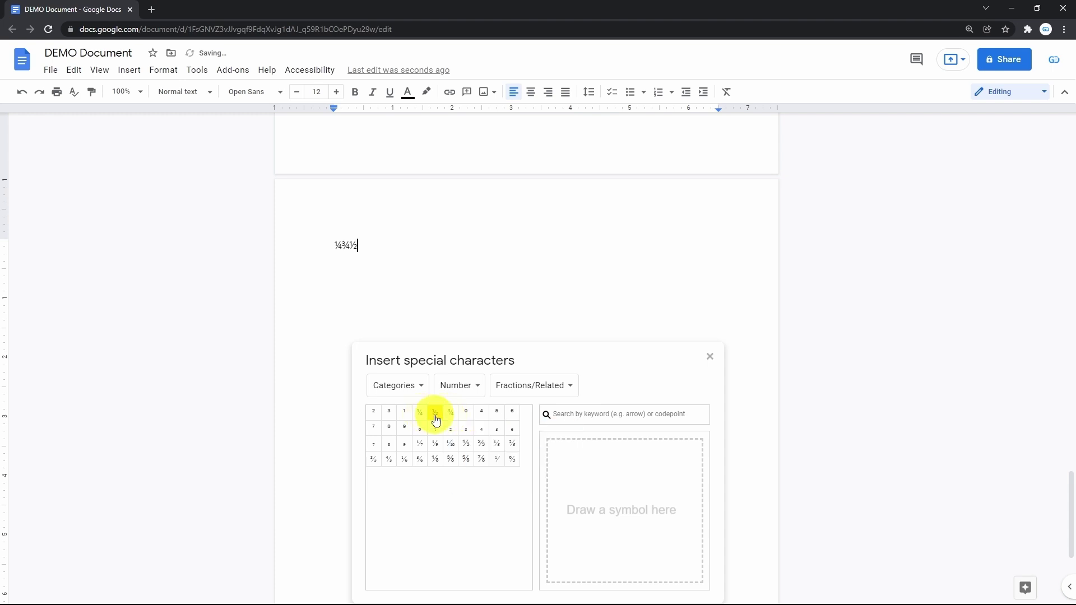
{"action": "left_click", "coordinate": [441, 448]}
{"action": "left_click", "coordinate": [420, 458]}
{"action": "left_click", "coordinate": [481, 443]}
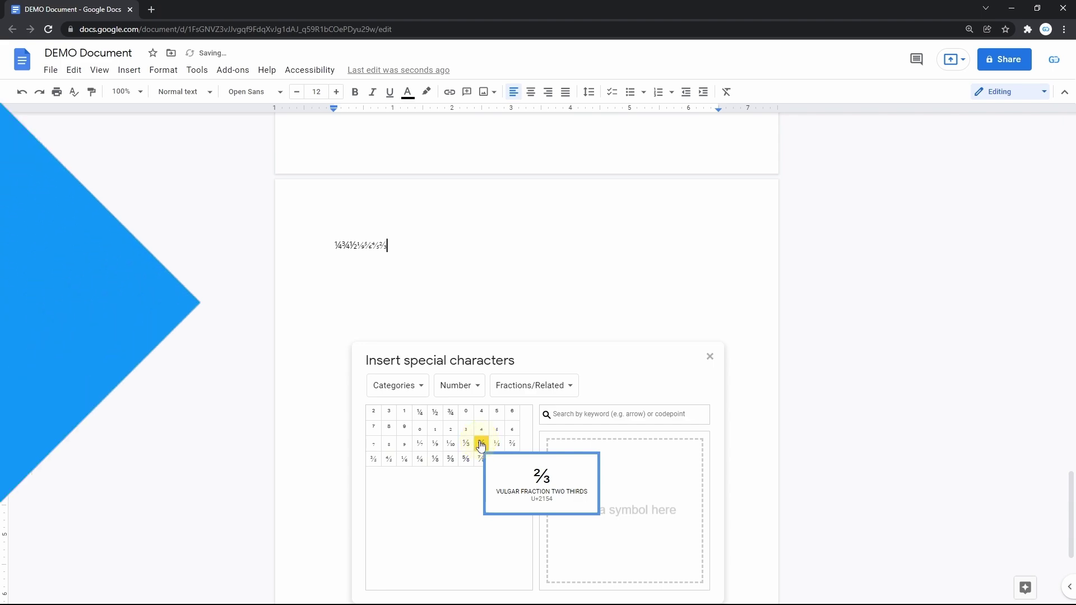